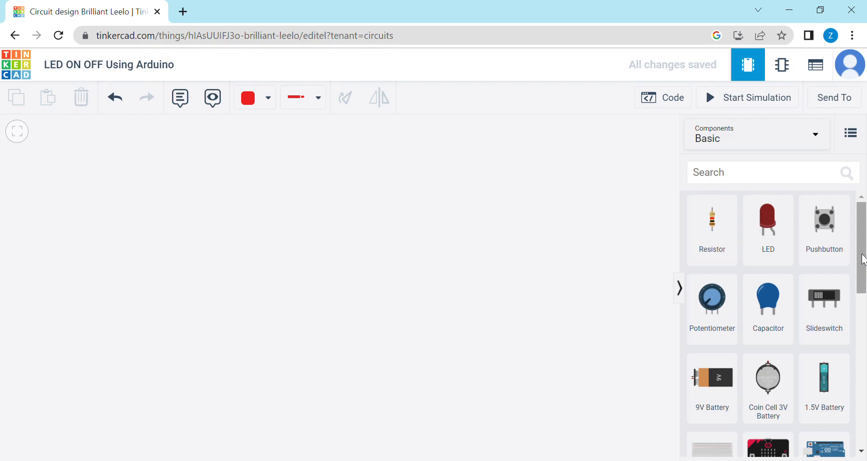
Place an Arduino Uno R3 board in the middle of the empty workplane.
left_click_drag(863, 258, 864, 298)
left_click_drag(834, 351, 383, 335)
left_click(644, 242)
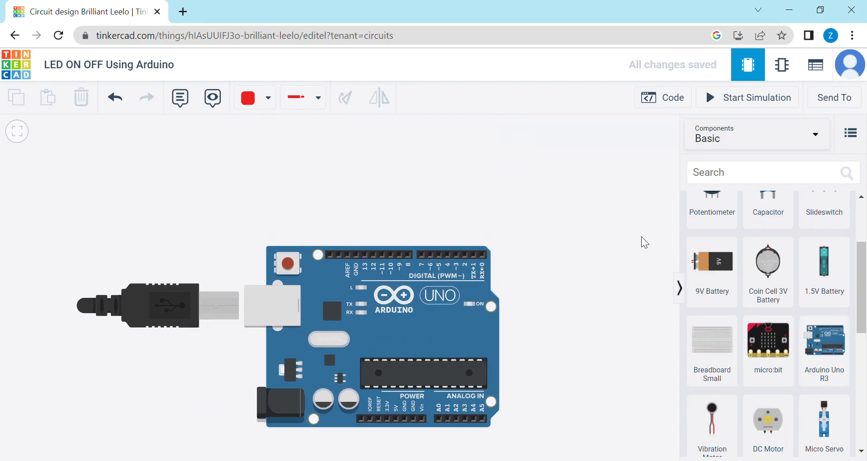
Find the LED by searching the components for "led" and place one above the Arduino's digital pins.
left_click(757, 177)
type("led")
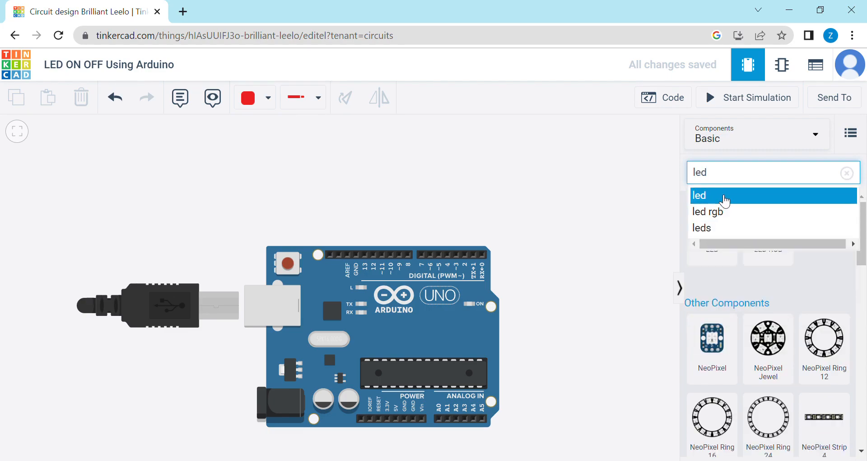
left_click(722, 196)
left_click_drag(724, 233, 416, 174)
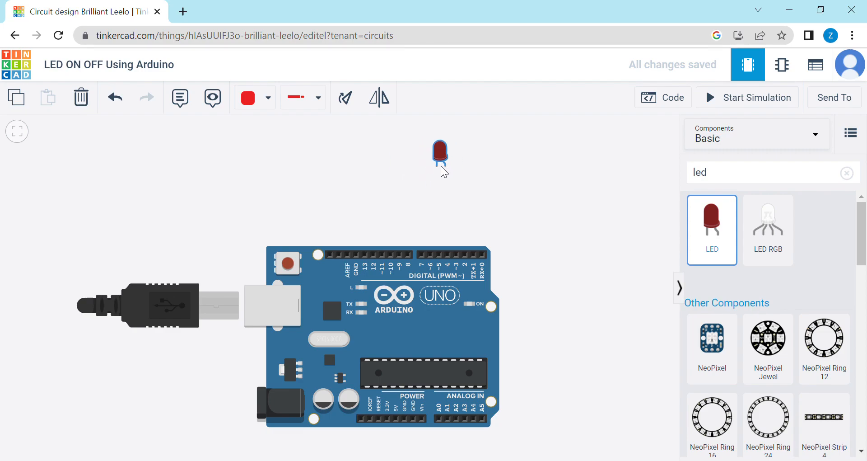
left_click_drag(436, 165, 433, 165)
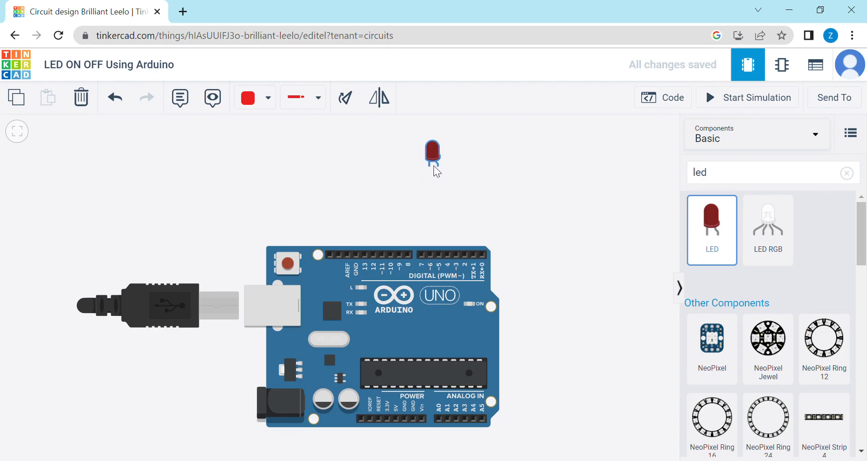
left_click(546, 246)
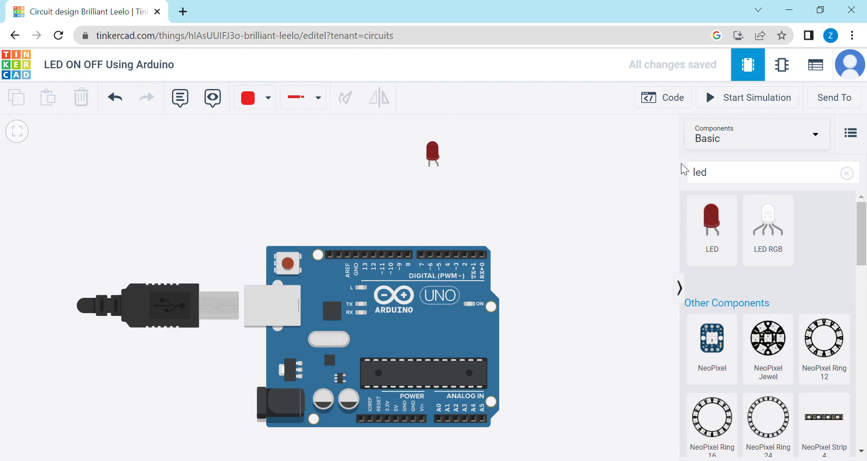
Clear the component search and place a resistor directly below the LED, above the Arduino board.
left_click(727, 176)
key("BackSpace")
key("BackSpace")
key("BackSpace")
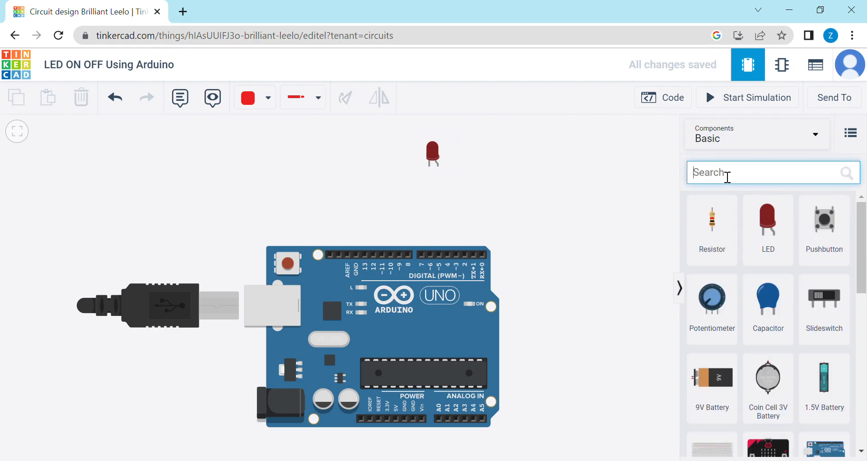
left_click_drag(712, 219, 440, 200)
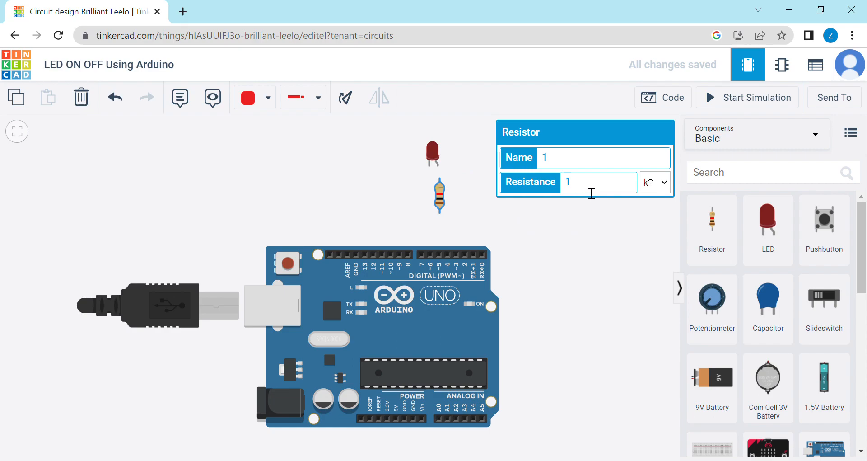
left_click(602, 247)
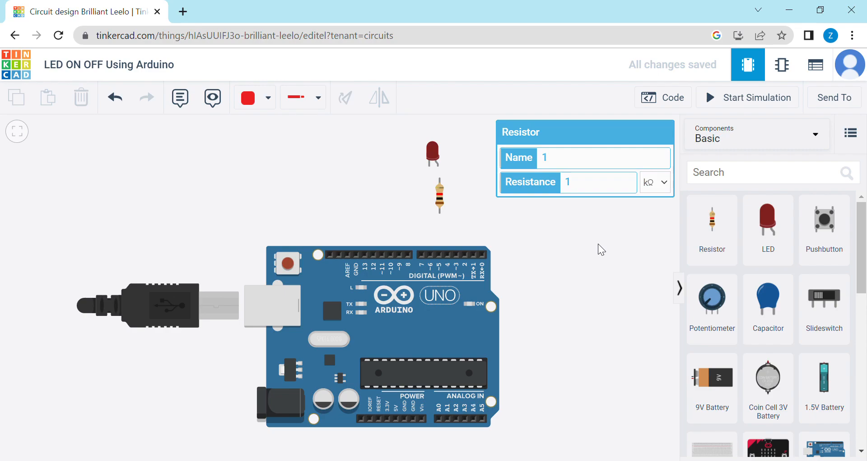
Change the LED's color to blue.
left_click(434, 156)
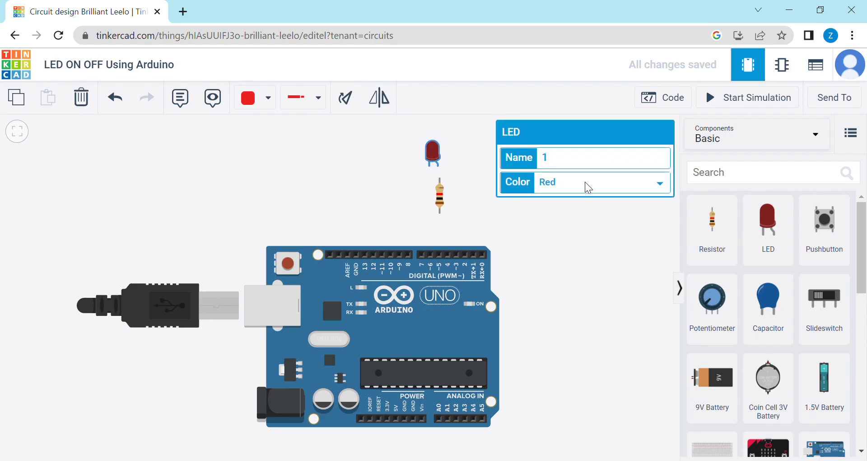
left_click(559, 237)
left_click(560, 237)
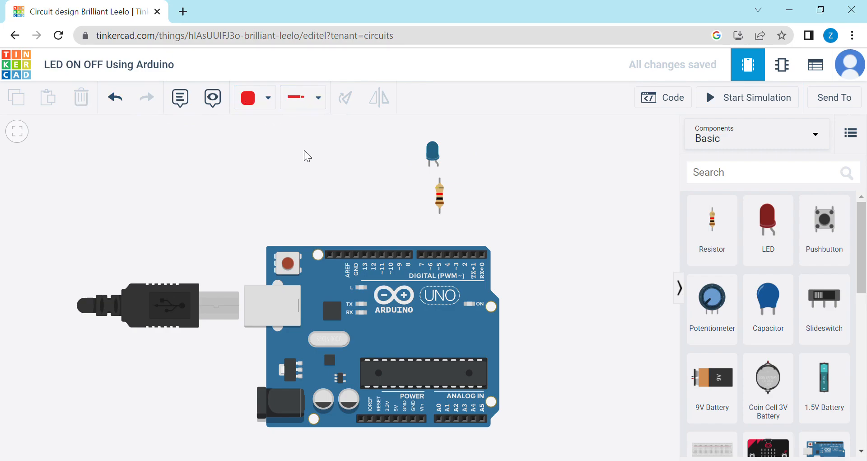
Wire the resistor's upper terminal to the LED's anode and align the resistor beneath the anode.
left_click(438, 179)
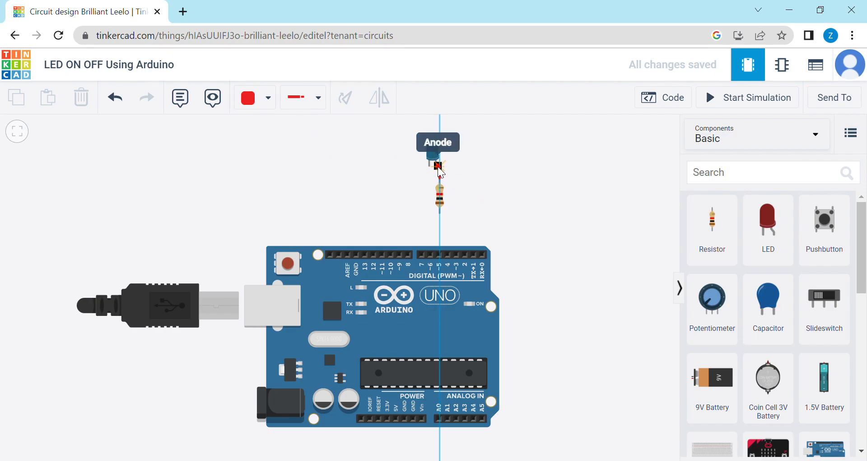
left_click(440, 167)
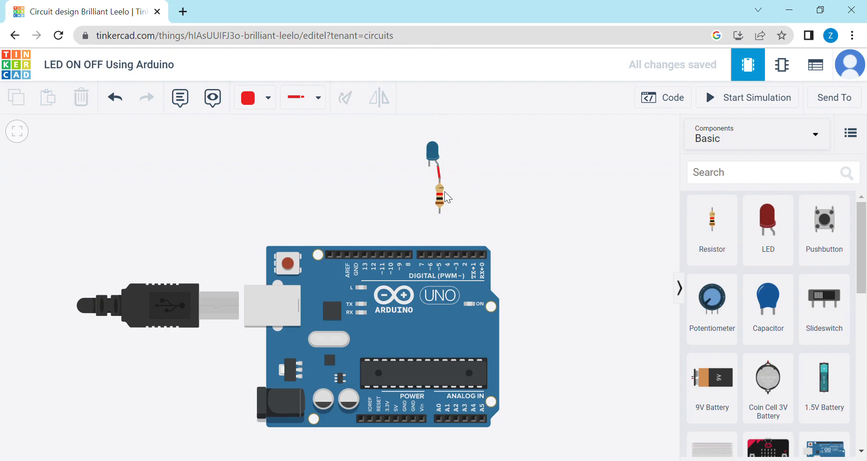
left_click_drag(439, 198, 437, 198)
left_click(458, 226)
Wire the resistor's lower terminal to the Arduino's digital pin D1 with one right-angle bend.
left_click(439, 213)
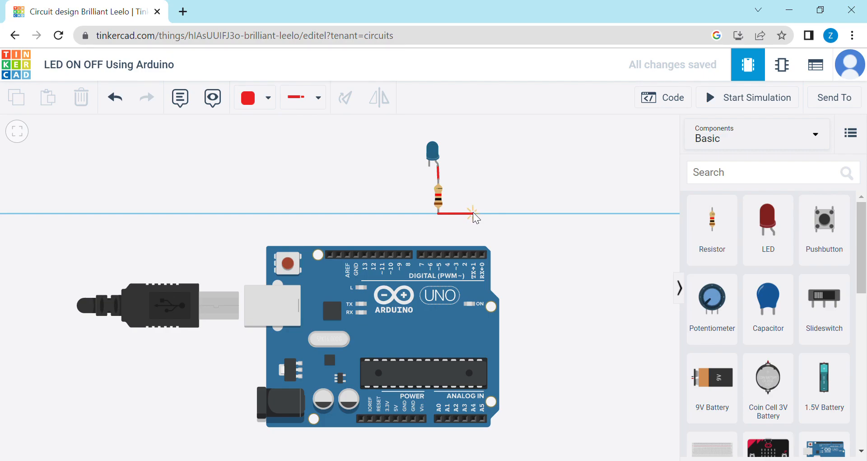
left_click(474, 214)
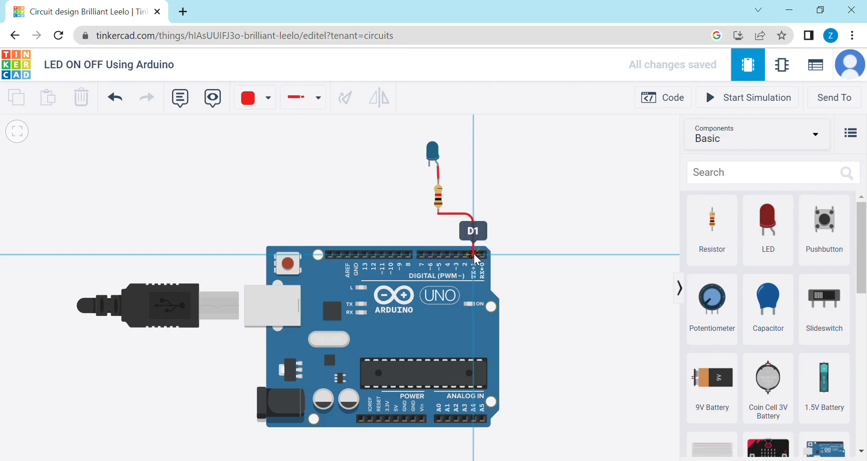
left_click(474, 254)
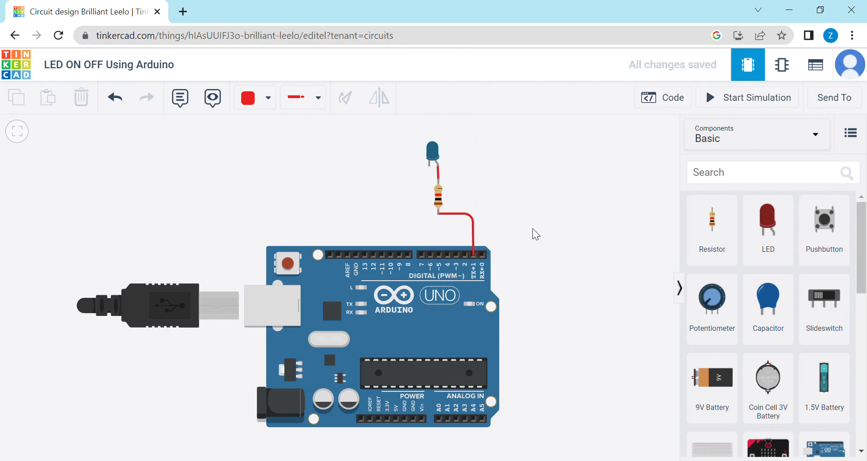
Wire the LED's cathode to the Arduino's GND pin beside pin 13 with one right-angle bend.
left_click(429, 167)
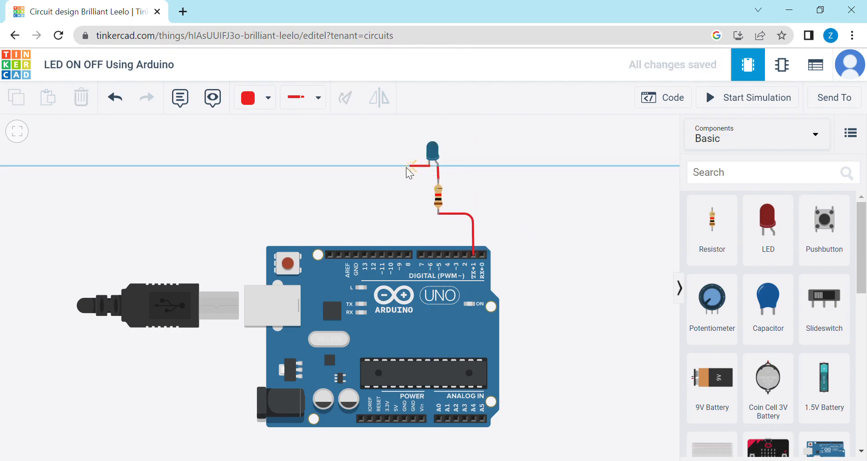
left_click(356, 167)
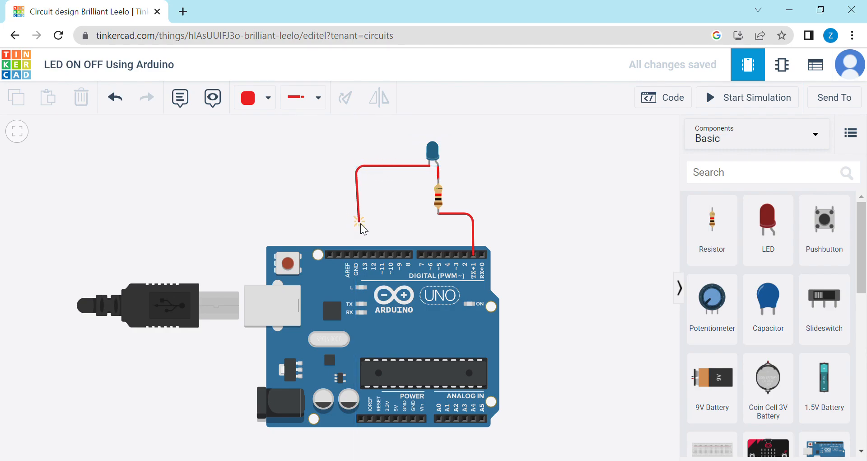
left_click(357, 254)
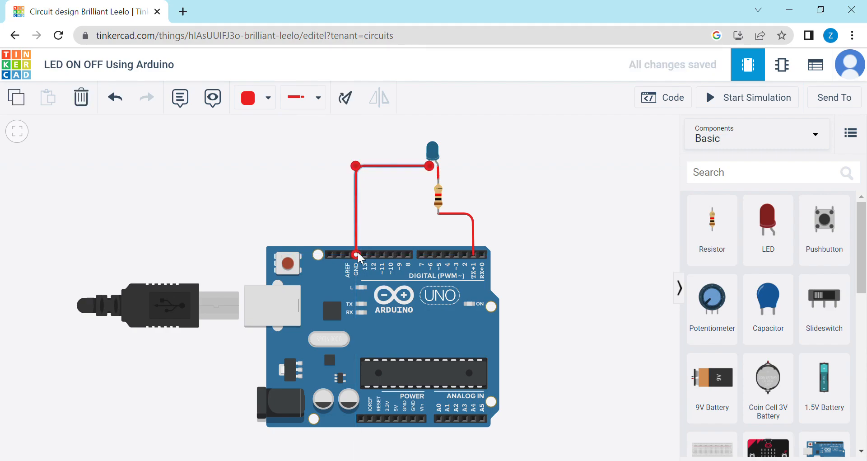
left_click(303, 139)
Recolor the wire between the LED's cathode and GND to black.
left_click(399, 165)
left_click(261, 109)
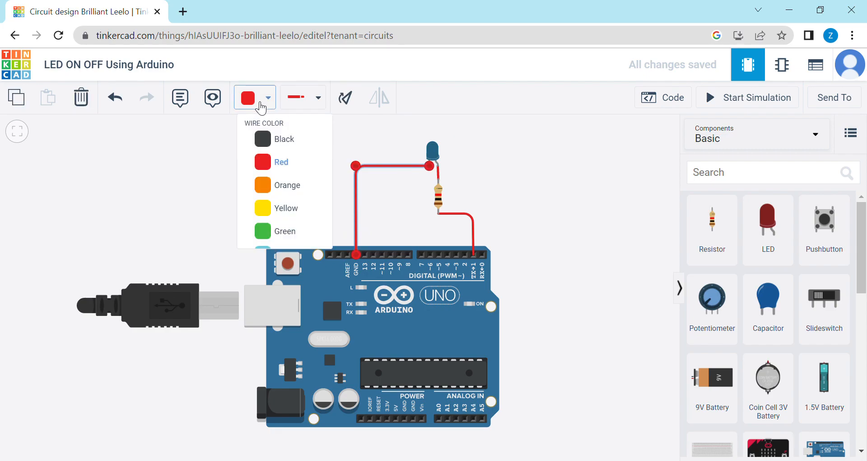
left_click(274, 145)
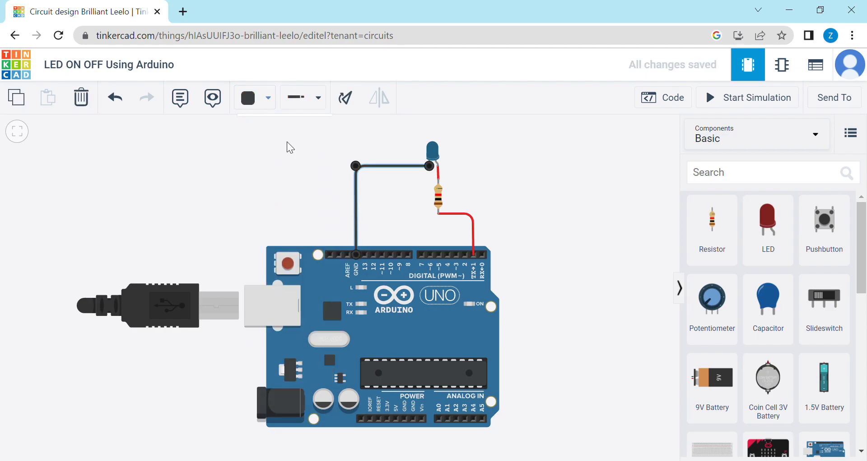
left_click(537, 178)
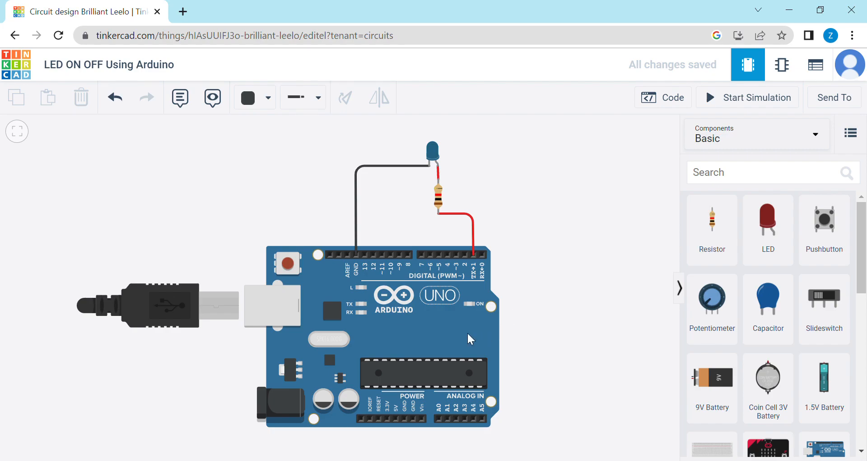
Move the Arduino board slightly closer to the LED and resistor.
mouse_move(437, 315)
left_mouse_down()
mouse_move(407, 300)
mouse_move(444, 314)
left_mouse_up()
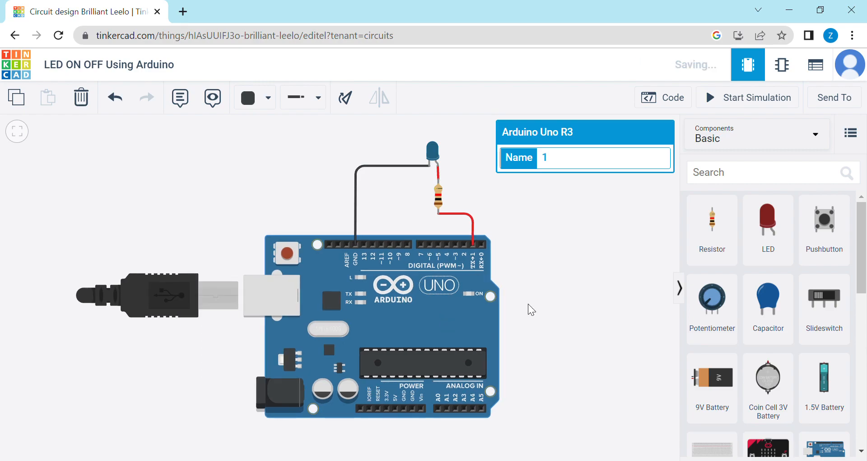
left_click(544, 298)
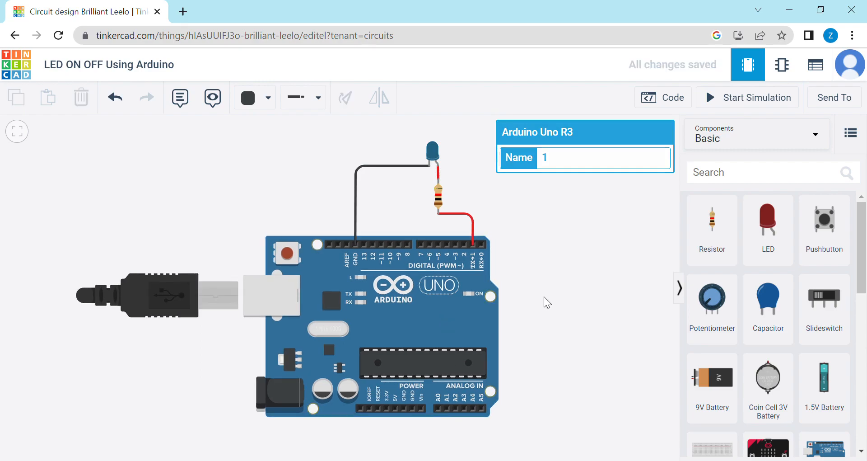
Show the Arduino's code and switch its edit mode from Blocks to Text, discarding the blocks.
left_click(669, 107)
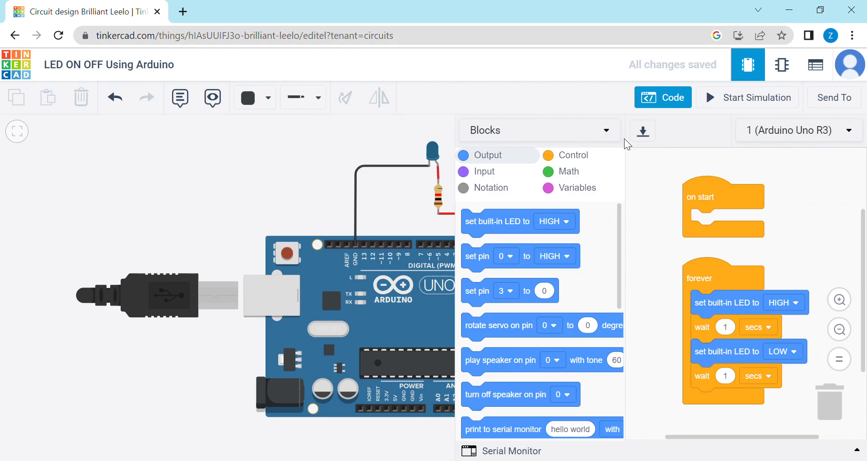
left_click(605, 137)
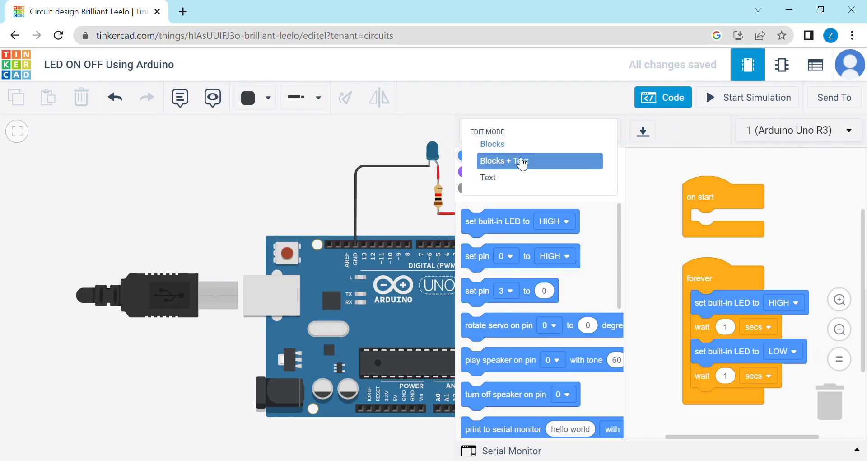
left_click(495, 177)
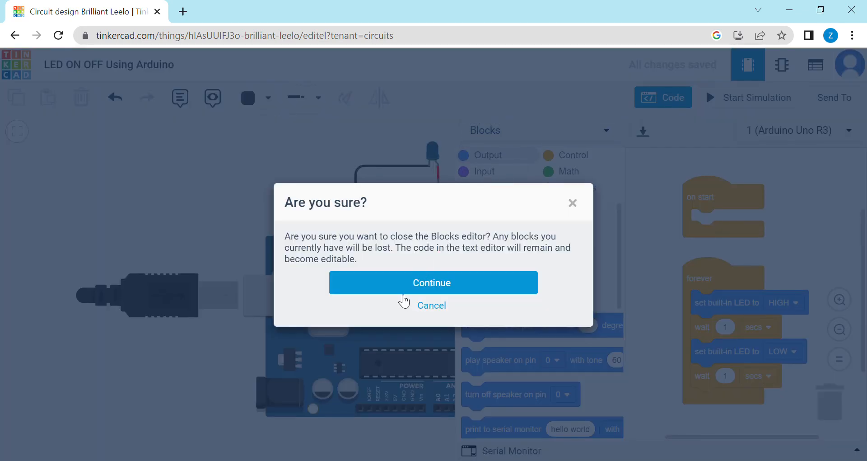
left_click(415, 289)
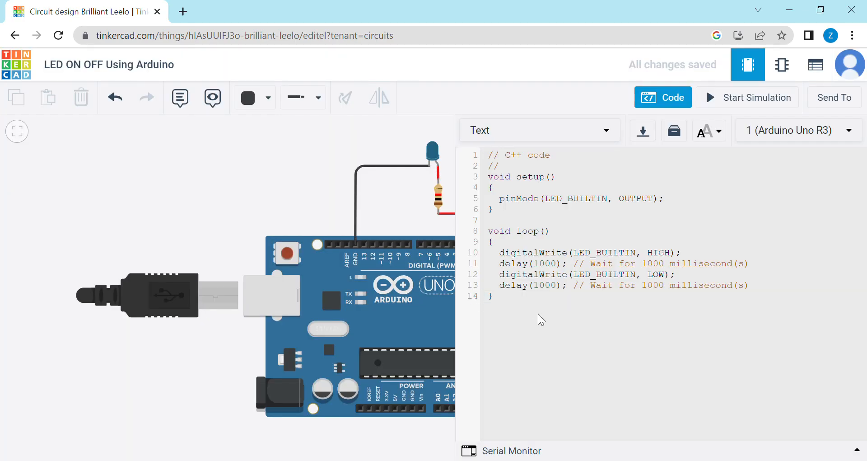
Replace the default code with the copied sketch that switches pin 2 HIGH and LOW with 1000 ms delays.
left_click_drag(507, 304, 481, 155)
key("BackSpace")
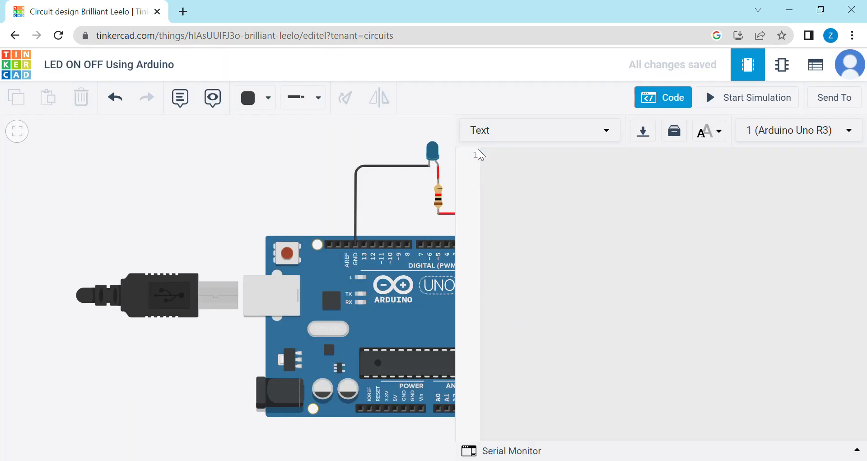
key("ctrl+v")
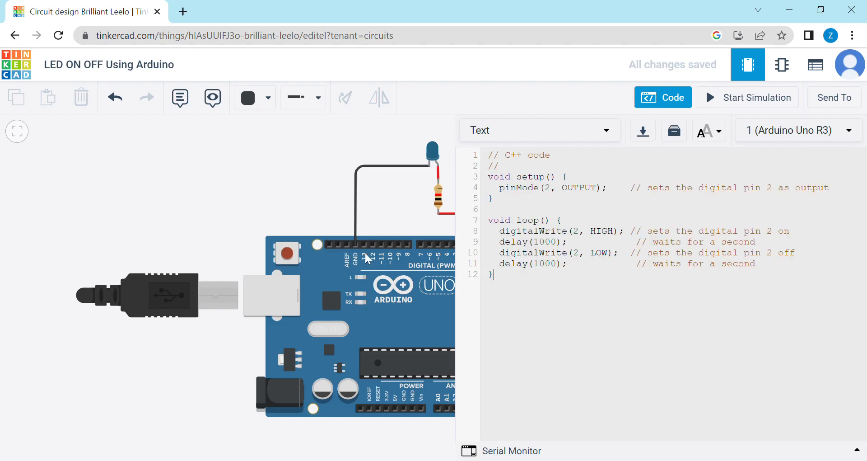
Fit the whole circuit in view and bring the code editor back beside it.
mouse_move(403, 319)
left_mouse_down()
mouse_move(347, 314)
mouse_move(402, 319)
left_mouse_up()
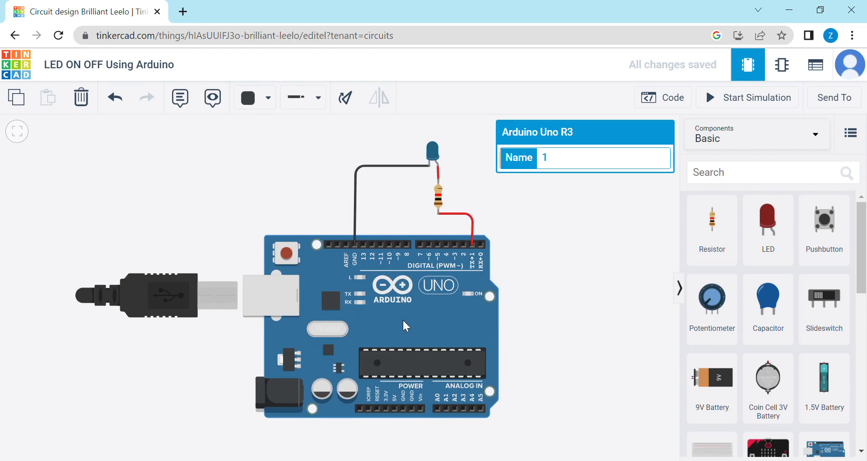
left_click(672, 98)
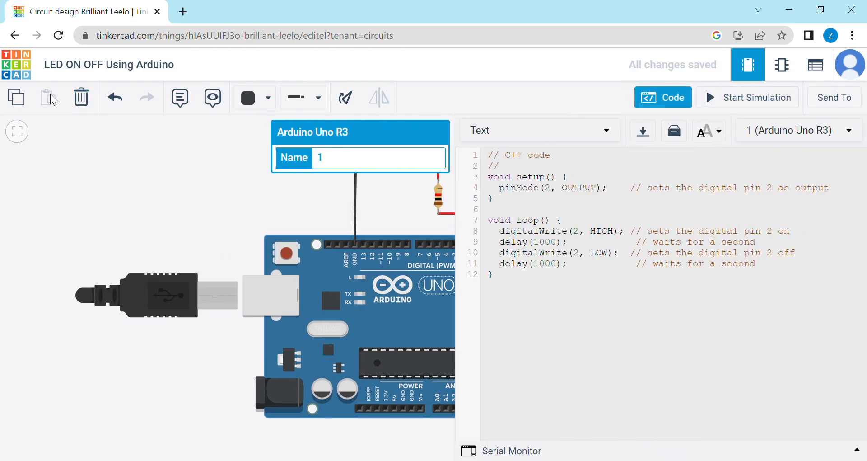
left_click(17, 131)
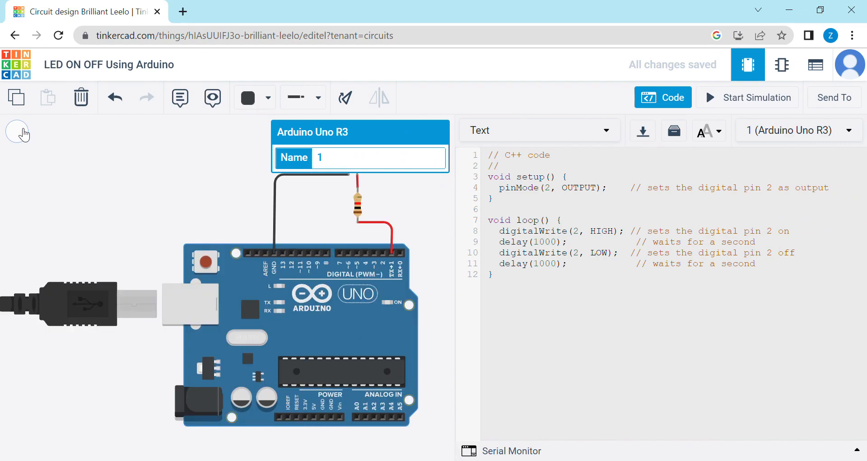
left_click(420, 209)
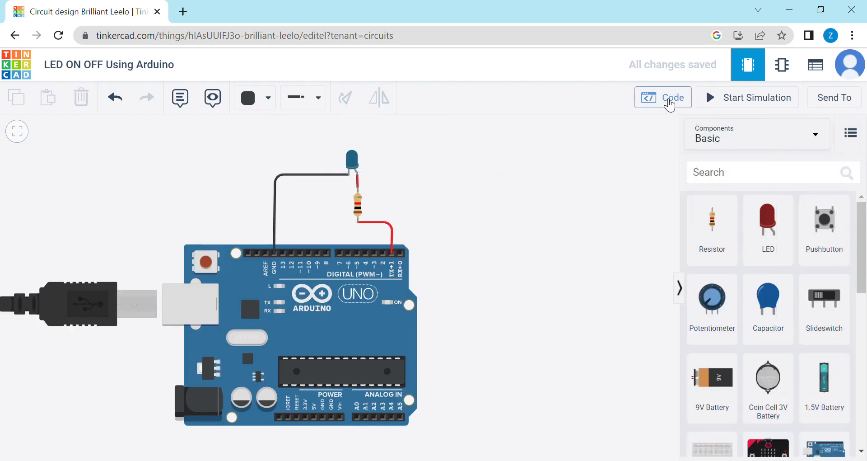
left_click(670, 103)
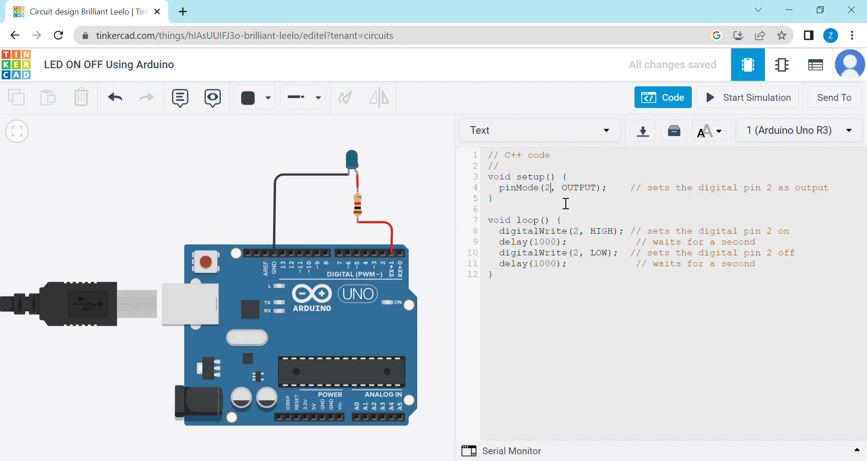
Change the pin number to 1 in the setup function's pinMode call and in its comment.
key("BackSpace")
type("1")
key("BackSpace")
type("1")
Set both delay calls in the loop function to 500 ms.
left_click(550, 246)
key("BackSpace")
key("BackSpace")
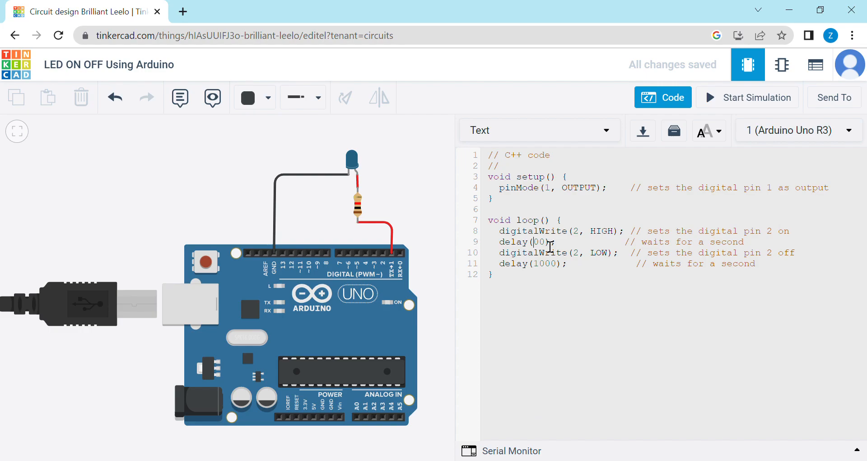
type("5")
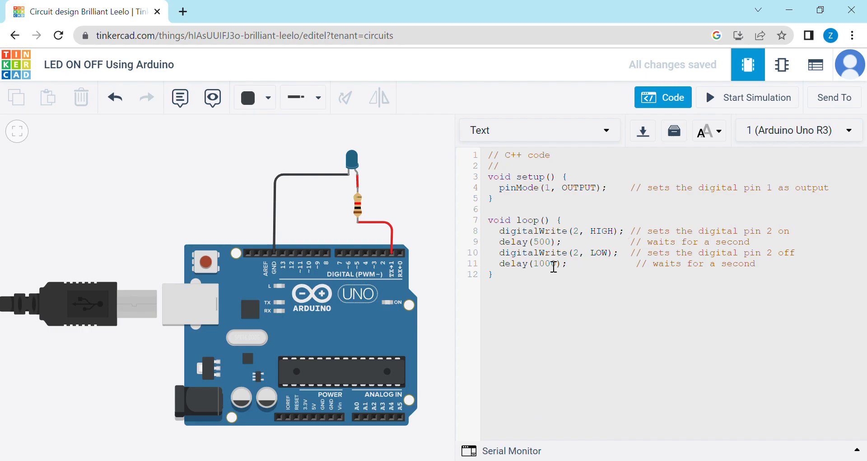
left_click(551, 268)
key("BackSpace")
key("BackSpace")
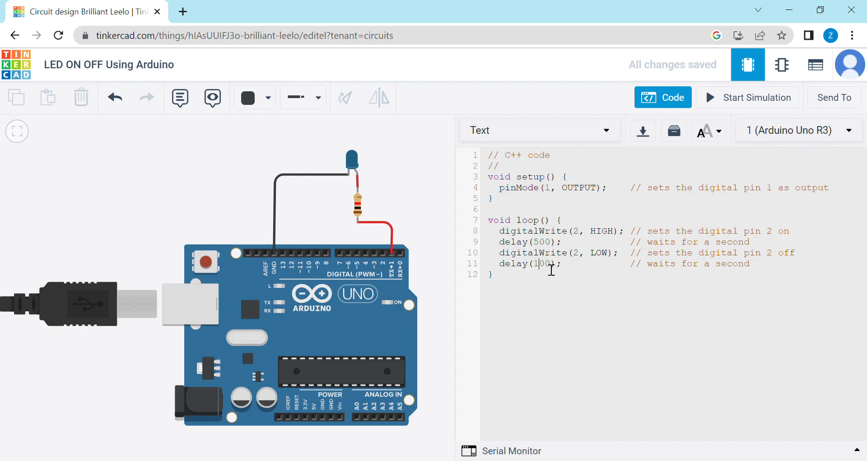
type("5")
Change the pin number to 1 in the loop function's HIGH and LOW digitalWrite calls.
key("BackSpace")
type("1")
key("BackSpace")
type("1")
left_click(424, 196)
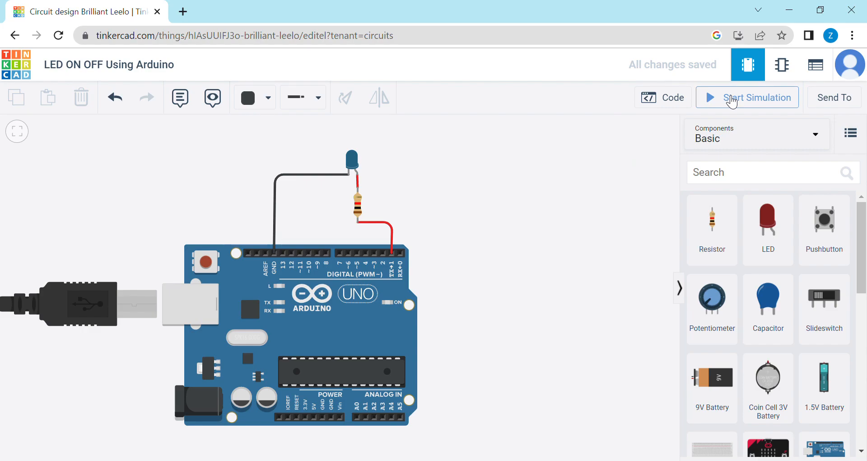
Bring the code editor back beside the circuit, run the simulation to watch the LED, and stop it.
left_click(671, 104)
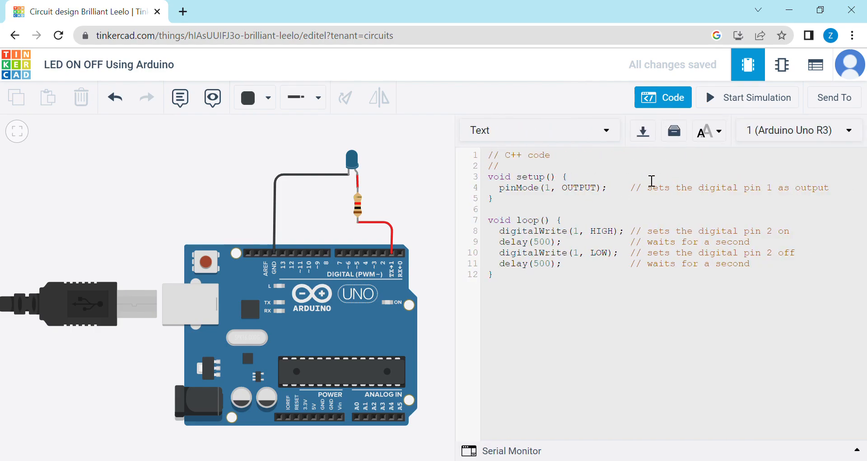
left_click(770, 106)
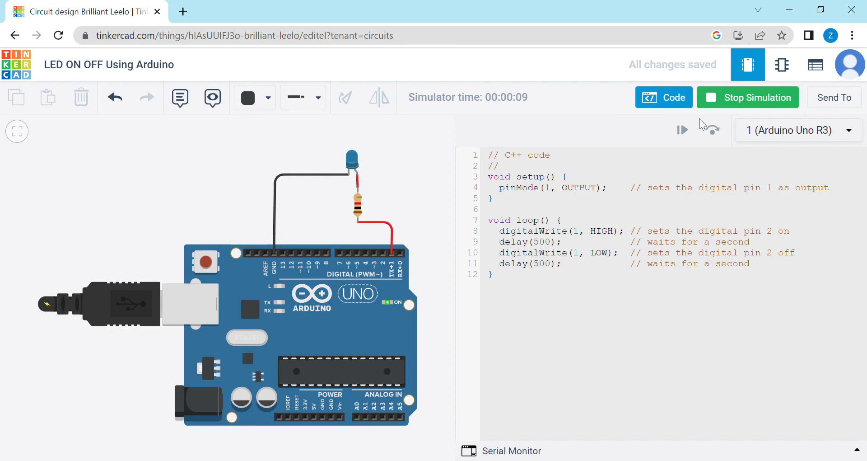
left_click(751, 103)
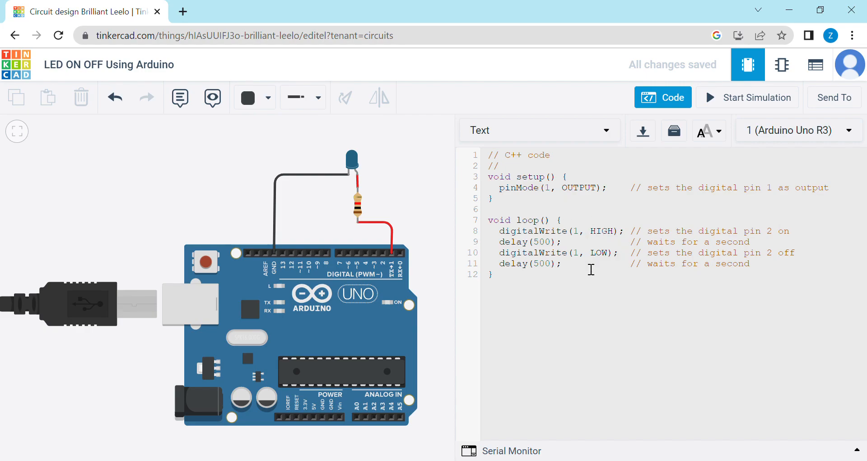
Set both delay calls in the loop function to 1000 ms and start the simulation.
double_click(546, 247)
type("10000")
key("BackSpace")
left_click(544, 267)
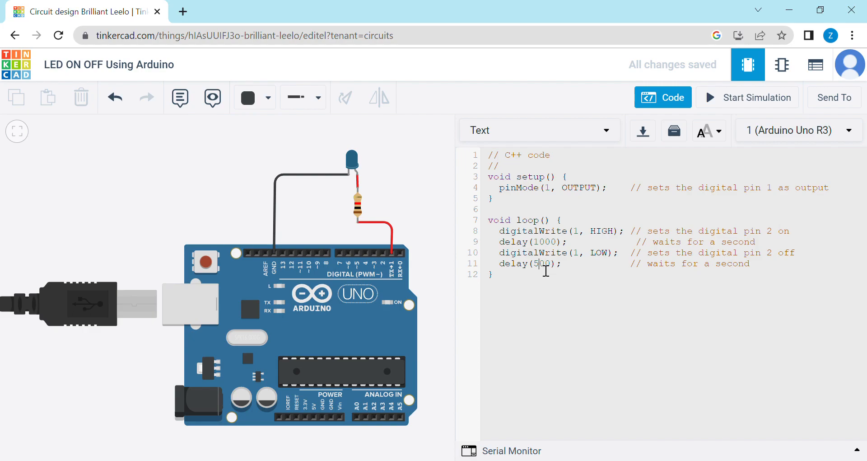
key("BackSpace")
type("10")
left_click(633, 299)
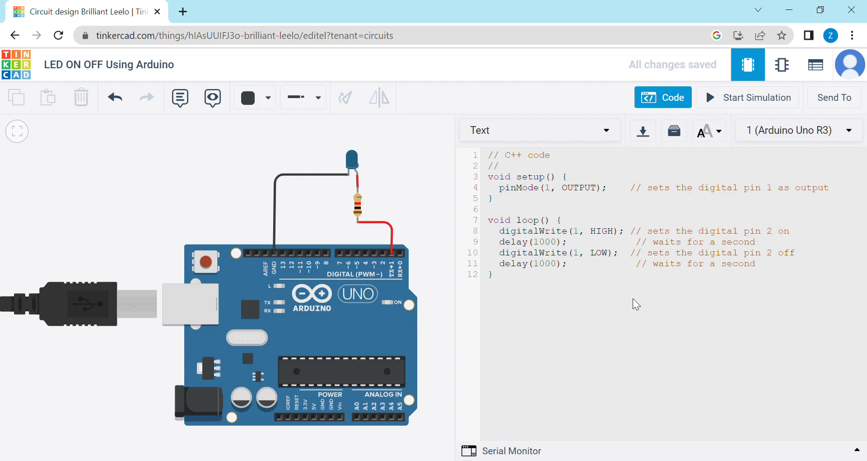
left_click(760, 97)
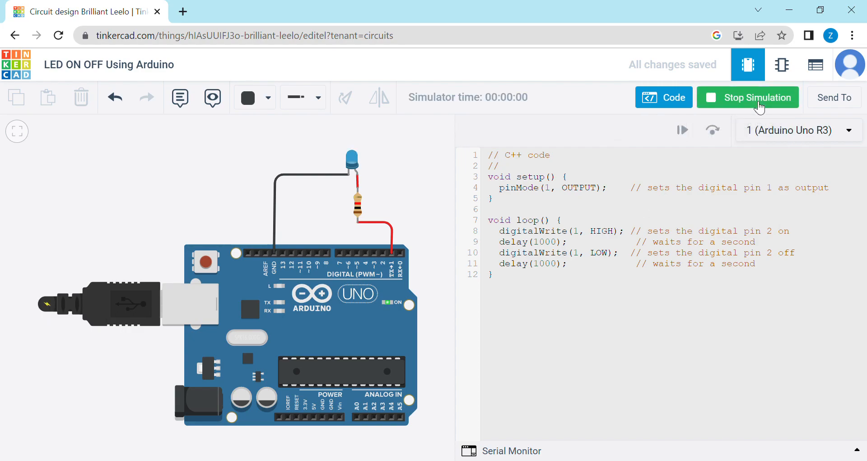